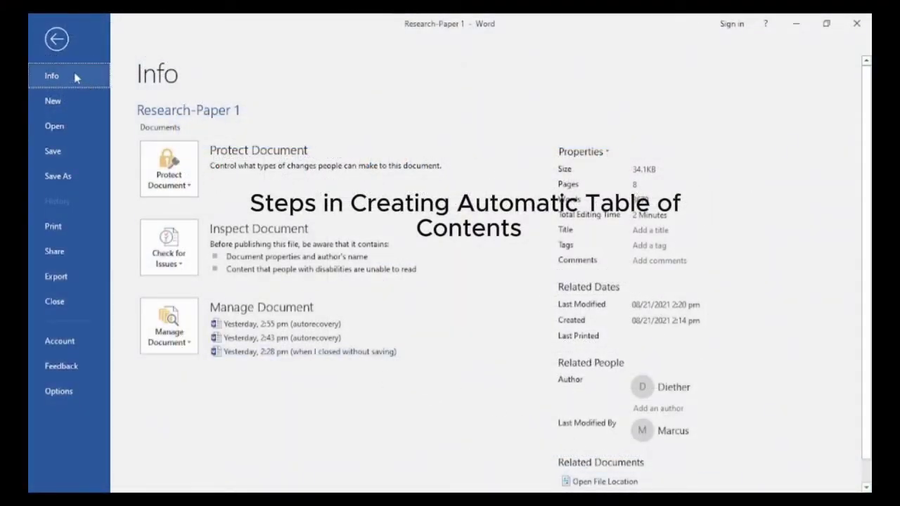
Open Research-Paper 1 from the Recent documents list in Backstage.
click(55, 127)
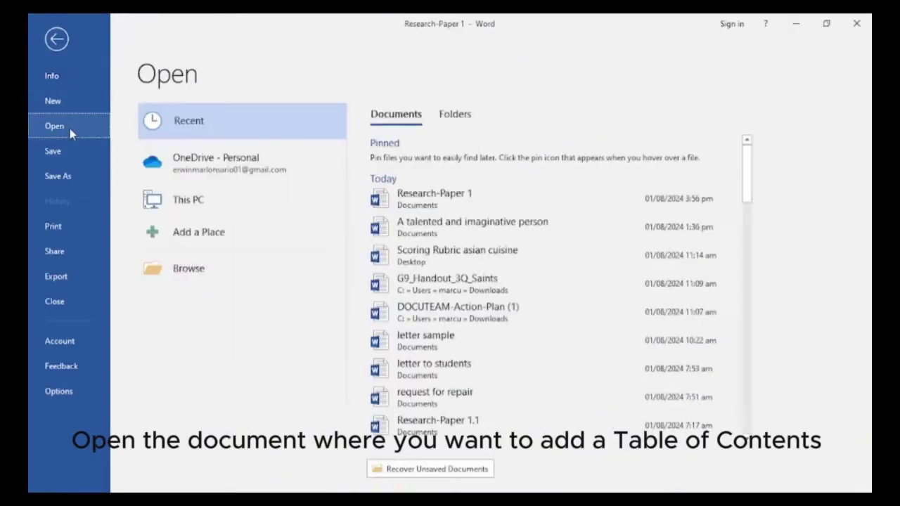
click(411, 204)
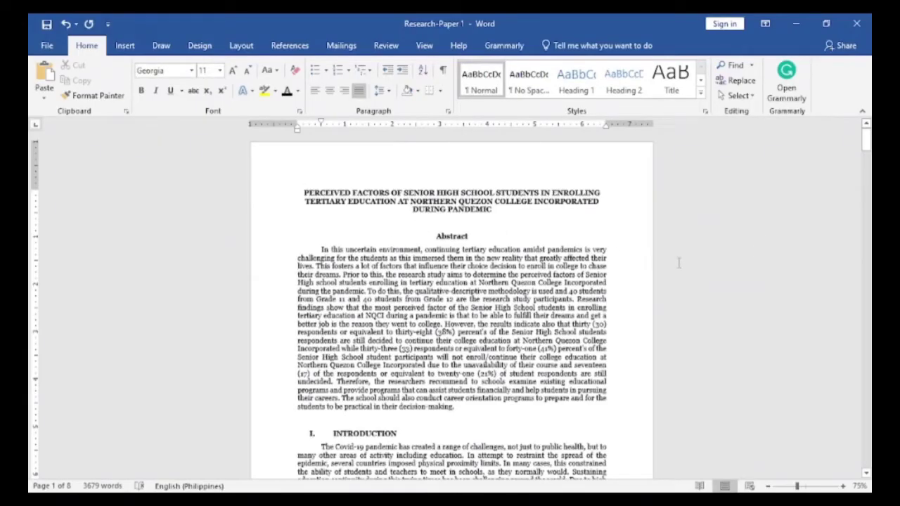
Style the three-line paper title as Heading 1 and center it above the abstract.
mouse_move(868, 147)
mouse_down()
mouse_move(866, 404)
mouse_move(866, 142)
mouse_up()
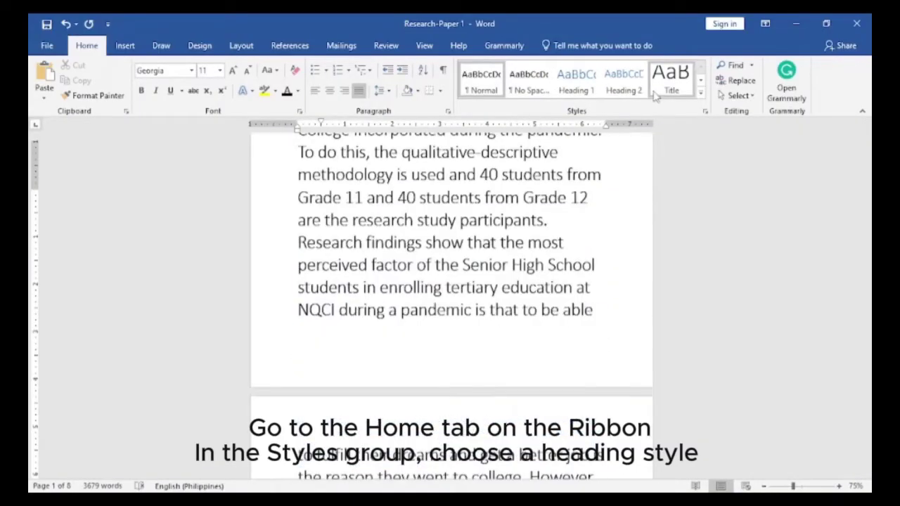
click(619, 184)
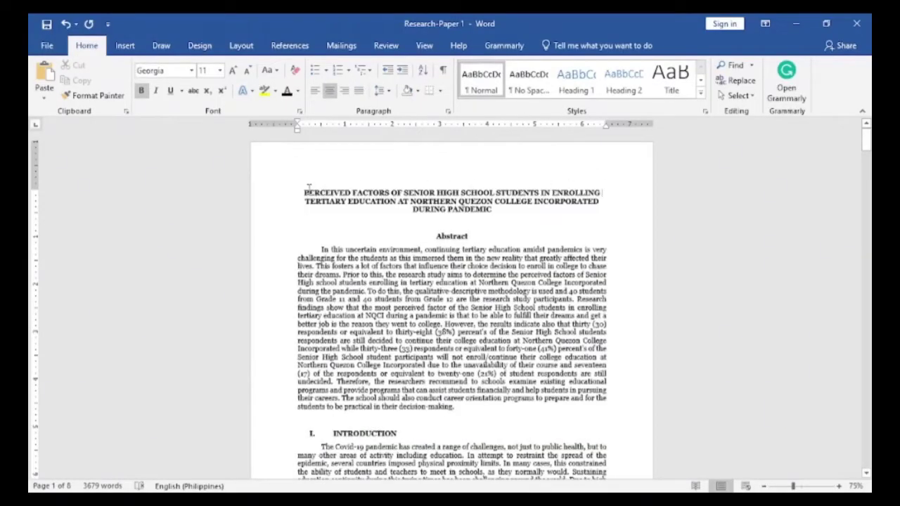
drag(303, 191, 490, 215)
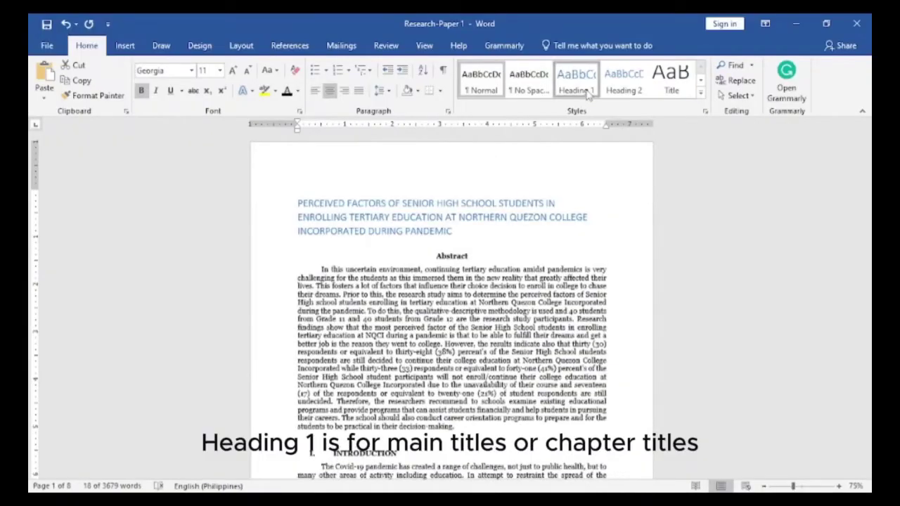
click(576, 79)
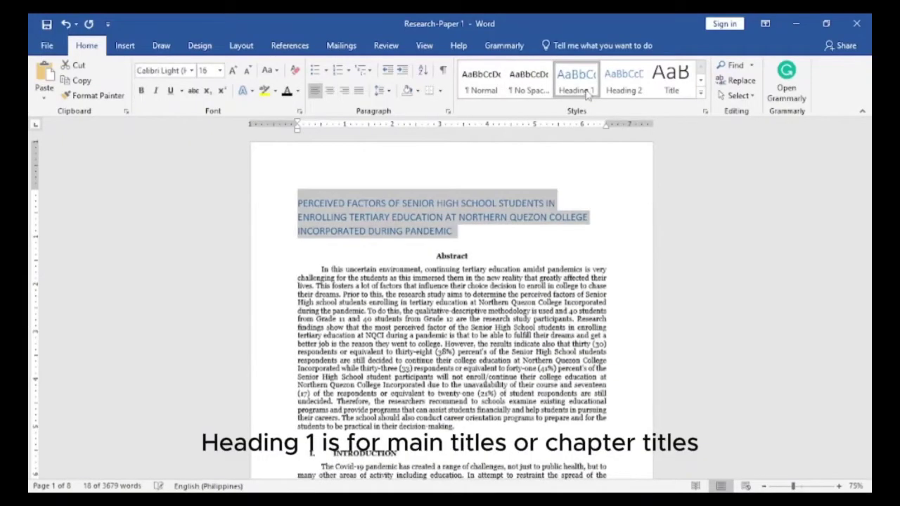
click(331, 98)
click(479, 247)
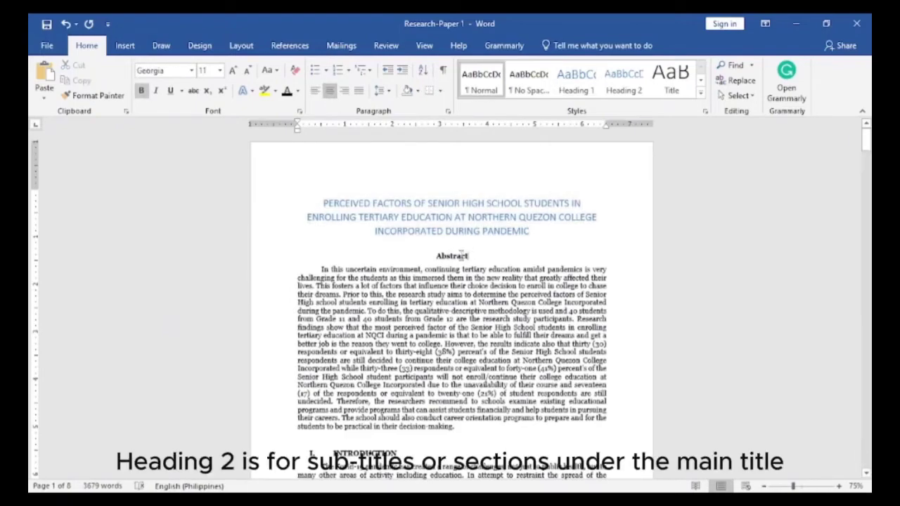
Apply Heading 2 to Abstract (centered) and INTRODUCTION (kept left-aligned).
double_click(466, 255)
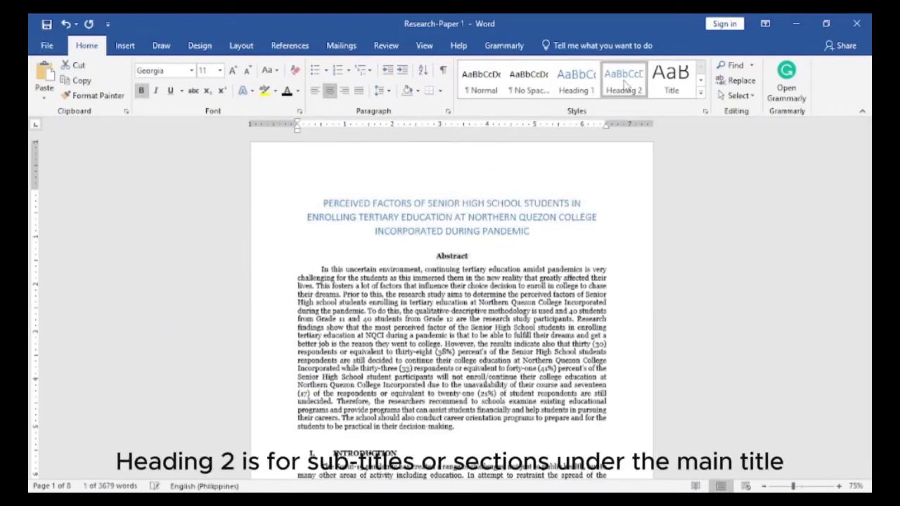
click(624, 83)
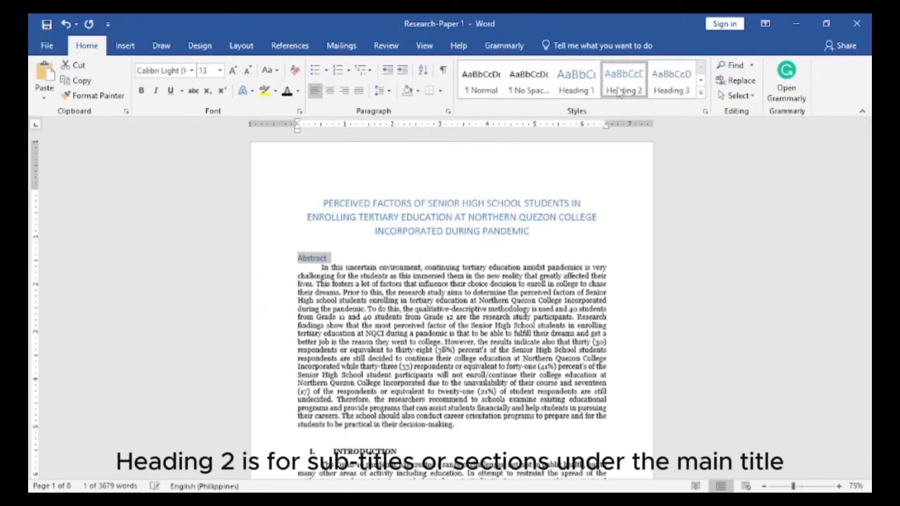
click(334, 93)
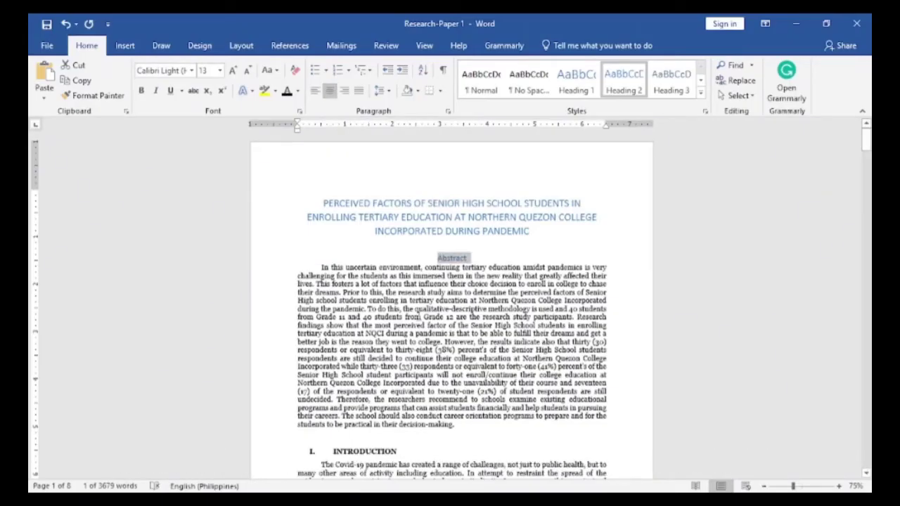
scroll(400, 329, down, 3)
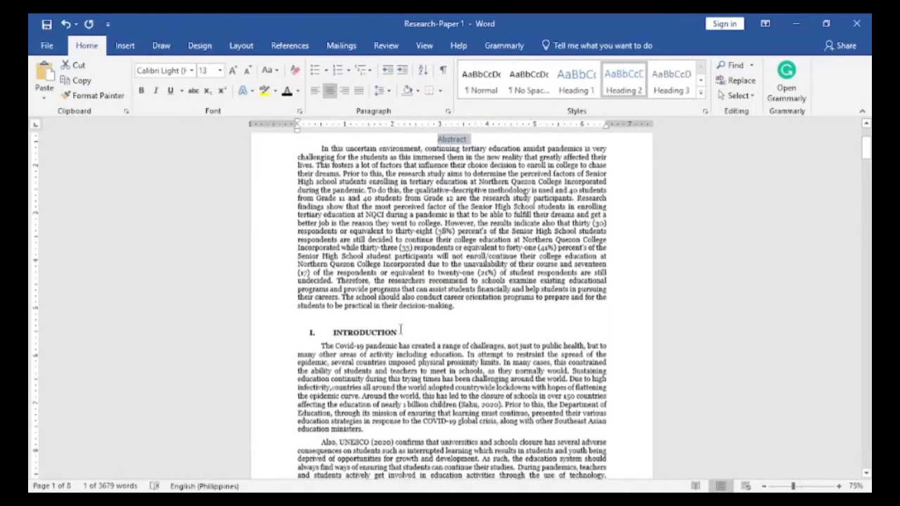
drag(401, 329, 315, 326)
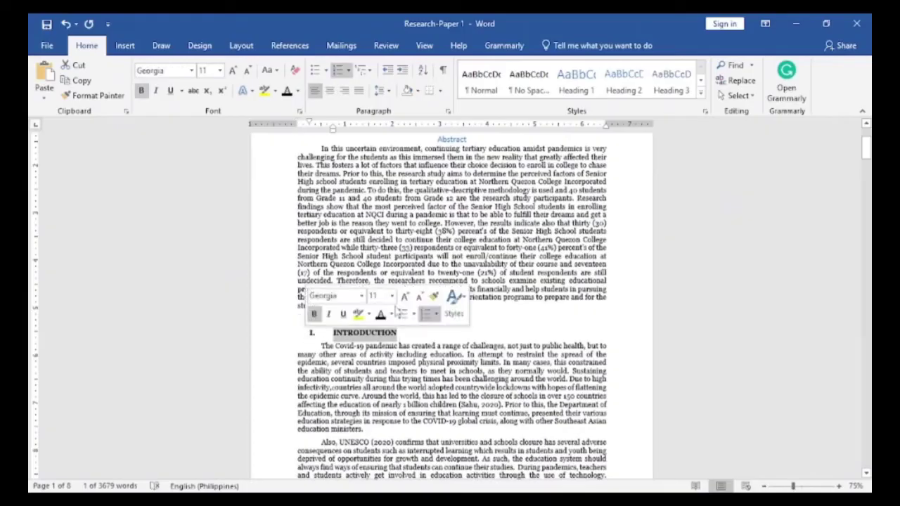
click(624, 83)
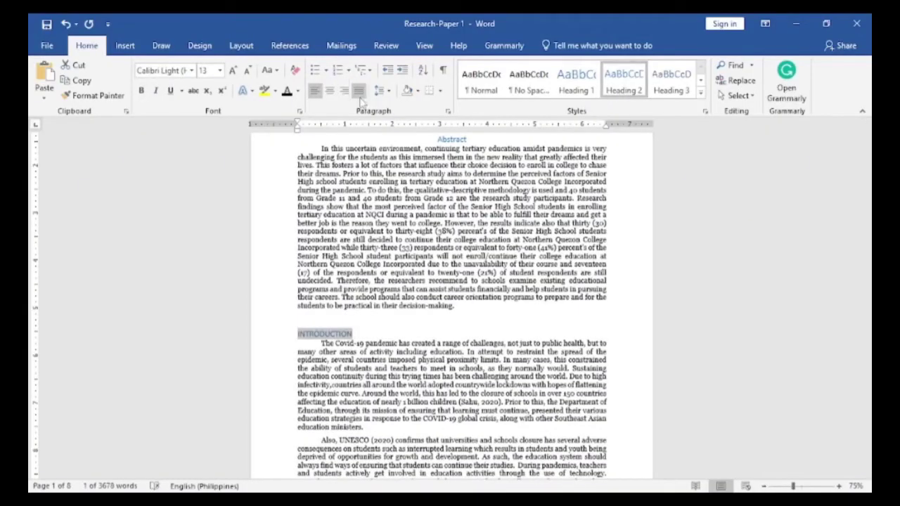
click(330, 94)
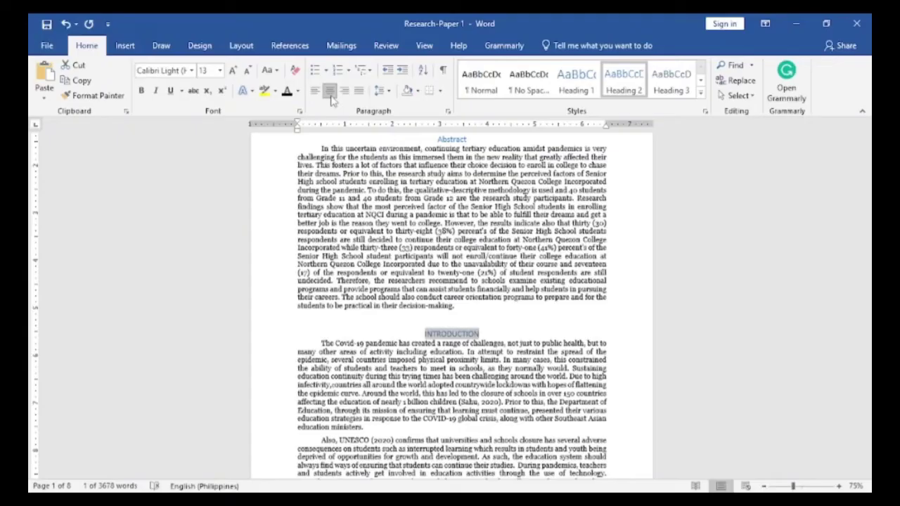
click(315, 90)
click(379, 369)
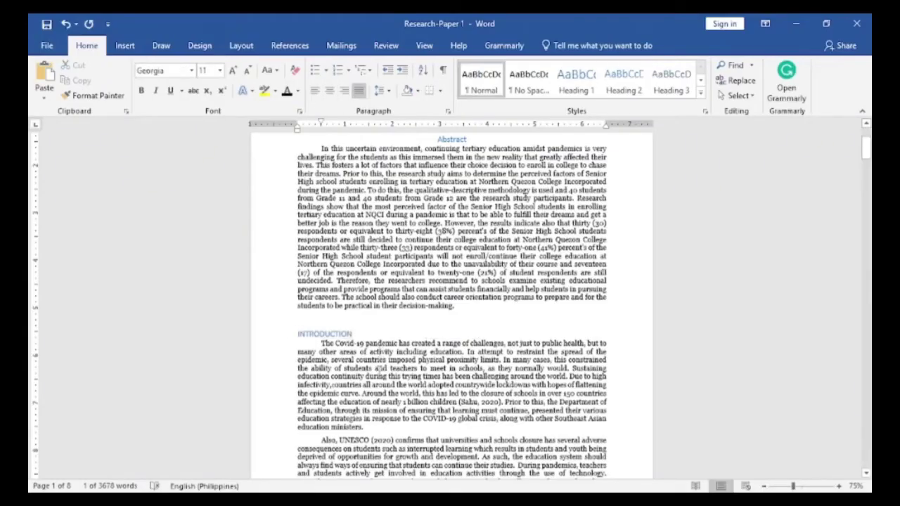
Apply Heading 2 to the METHODOLOGY and RESULTS AND ANALYSIS headings.
scroll(380, 370, down, 1)
scroll(379, 371, down, 10)
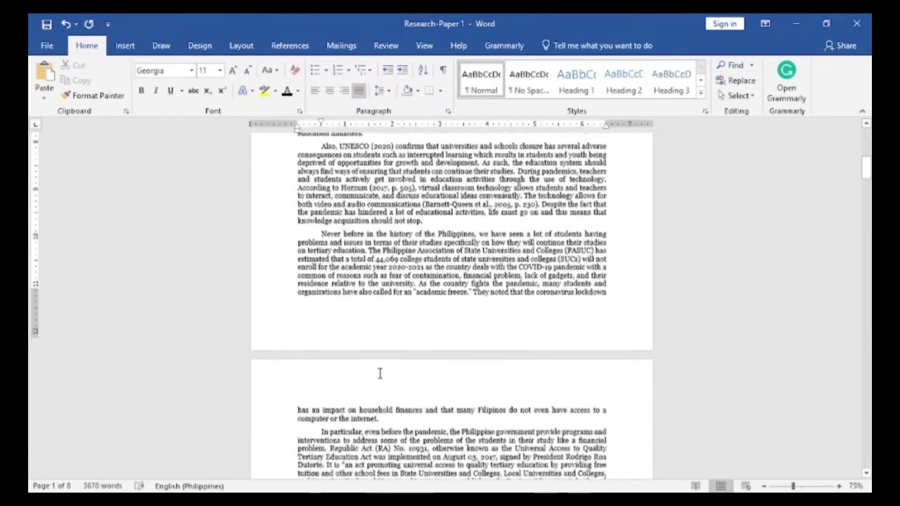
scroll(379, 370, down, 12)
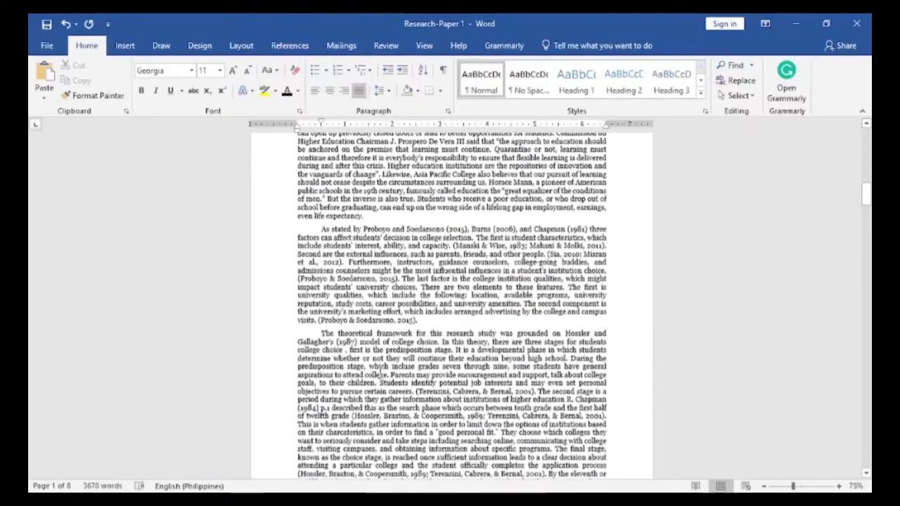
scroll(379, 370, down, 10)
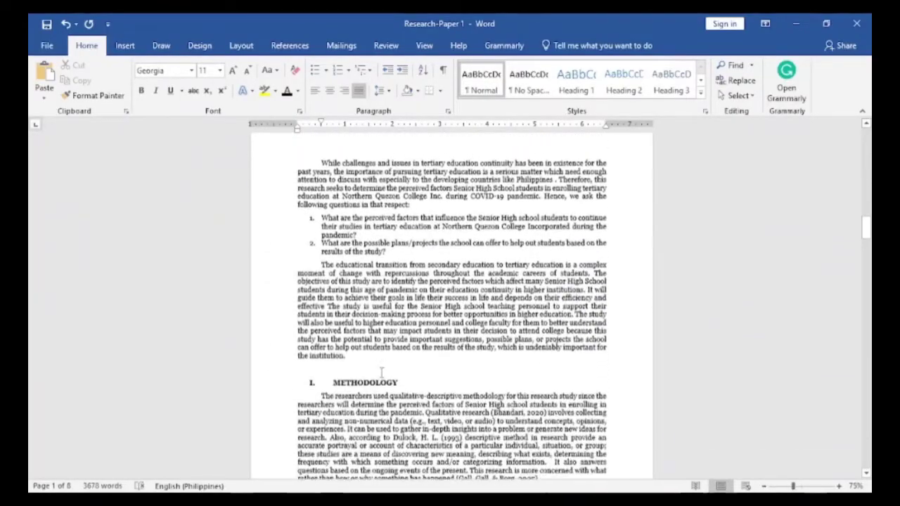
drag(413, 380, 331, 379)
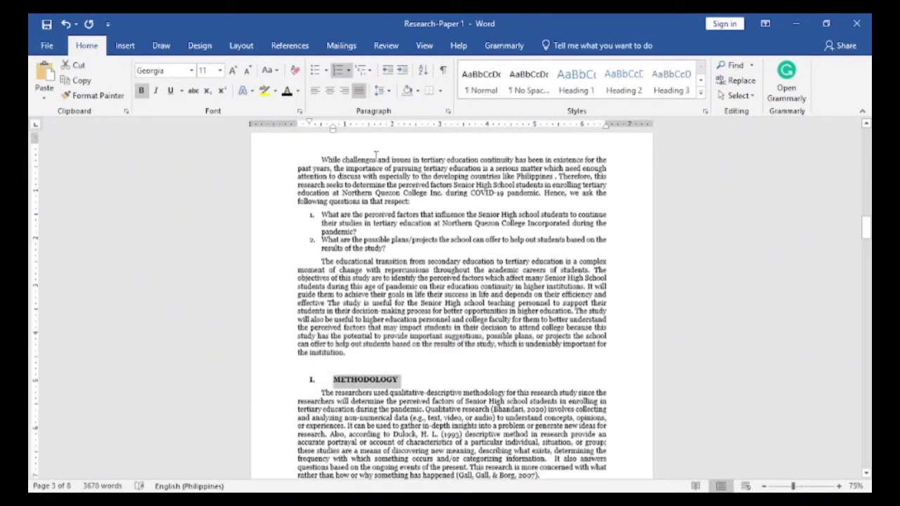
click(622, 83)
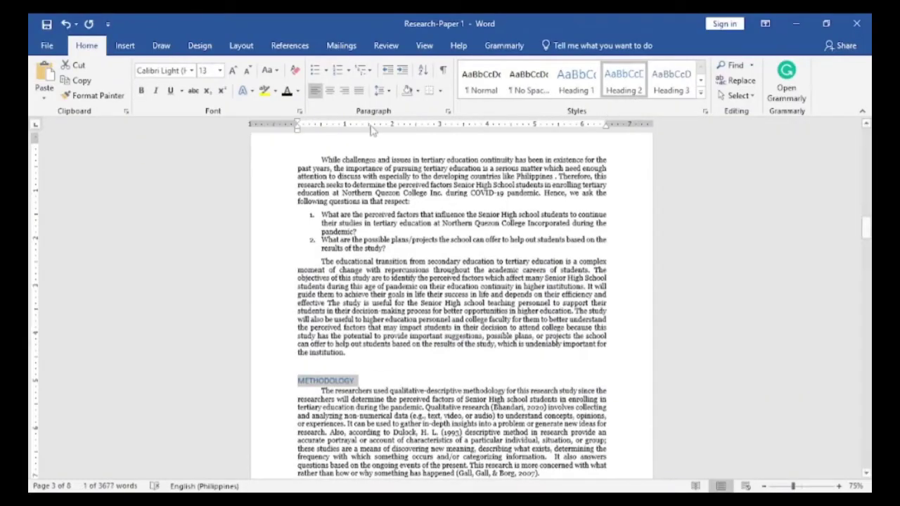
scroll(459, 427, down, 10)
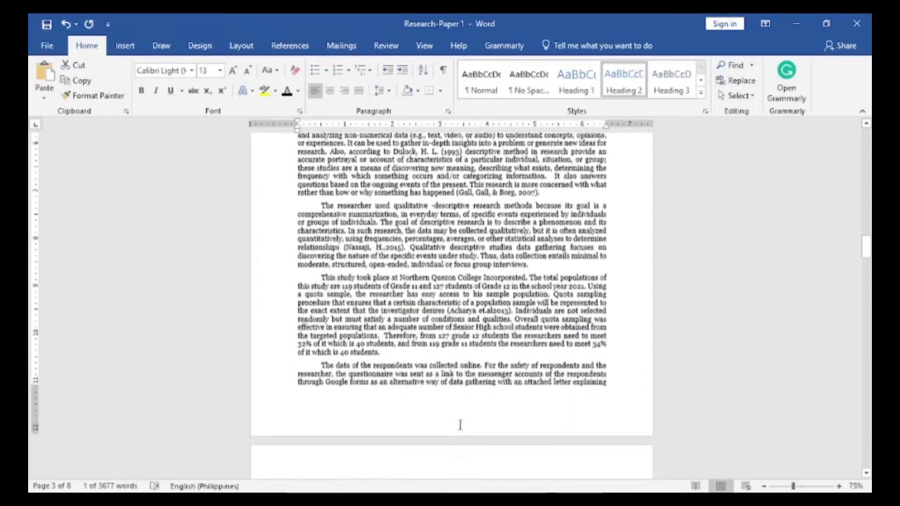
scroll(457, 426, down, 4)
drag(444, 370, 333, 370)
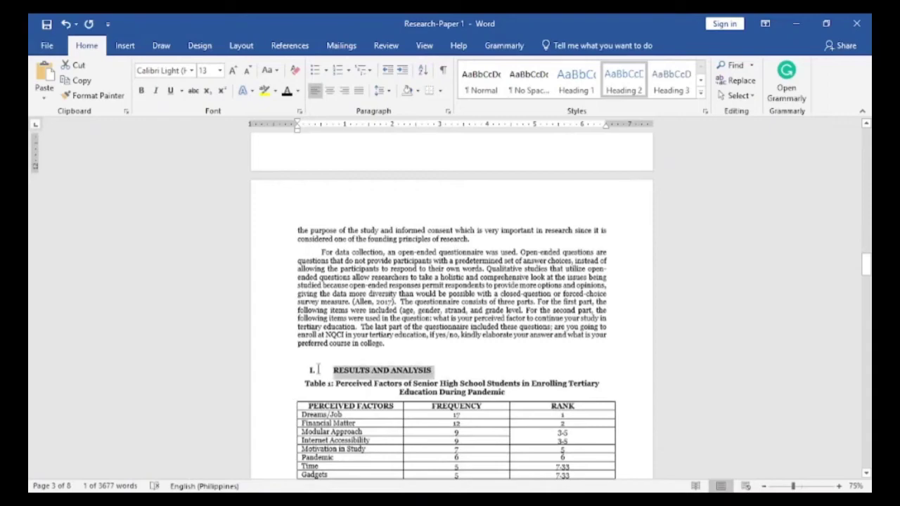
click(623, 81)
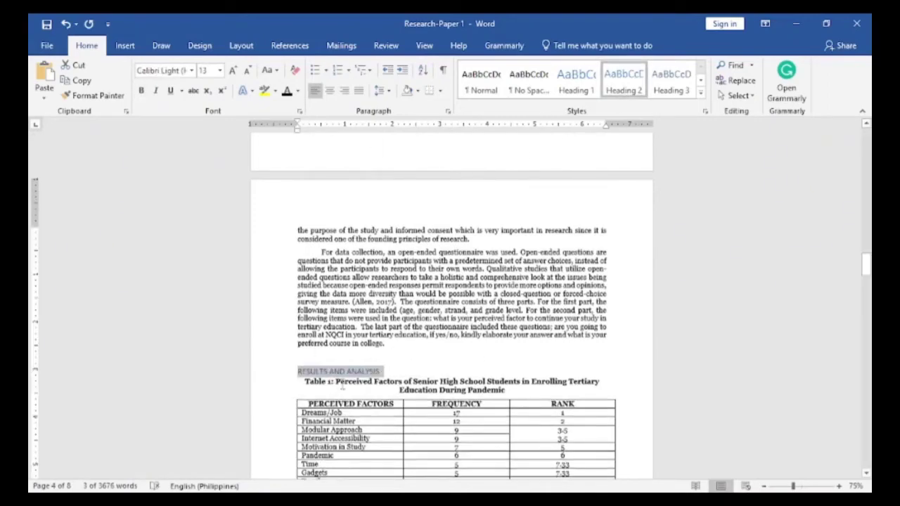
Apply Heading 3 to the Table 1 and Table 2 captions.
click(450, 359)
scroll(450, 359, down, 5)
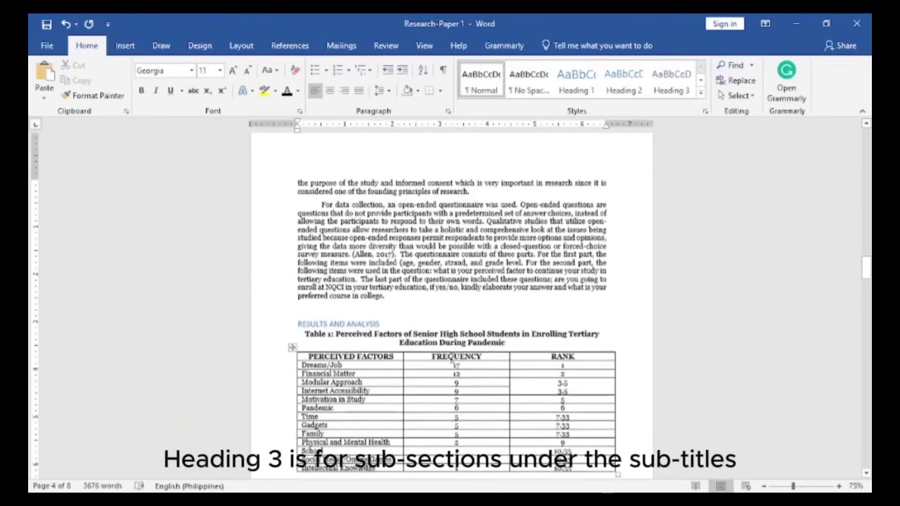
scroll(307, 237, up, 2)
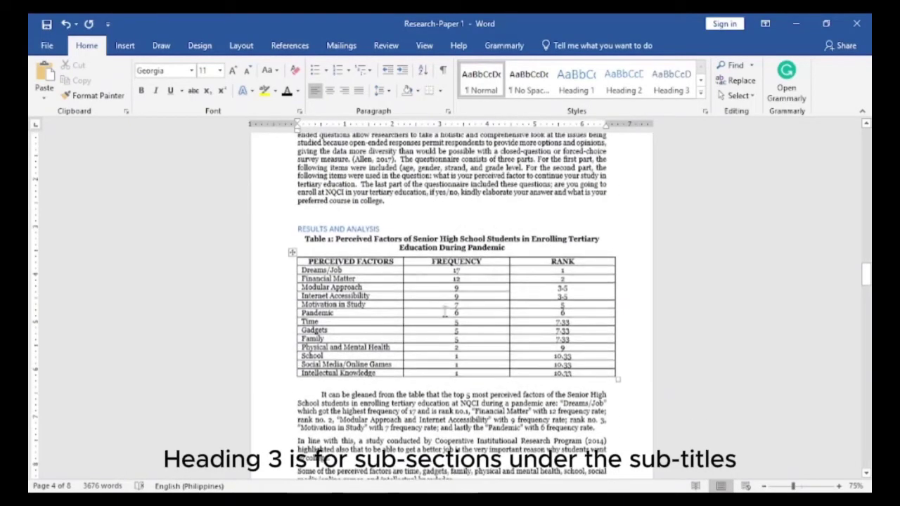
drag(304, 238, 505, 248)
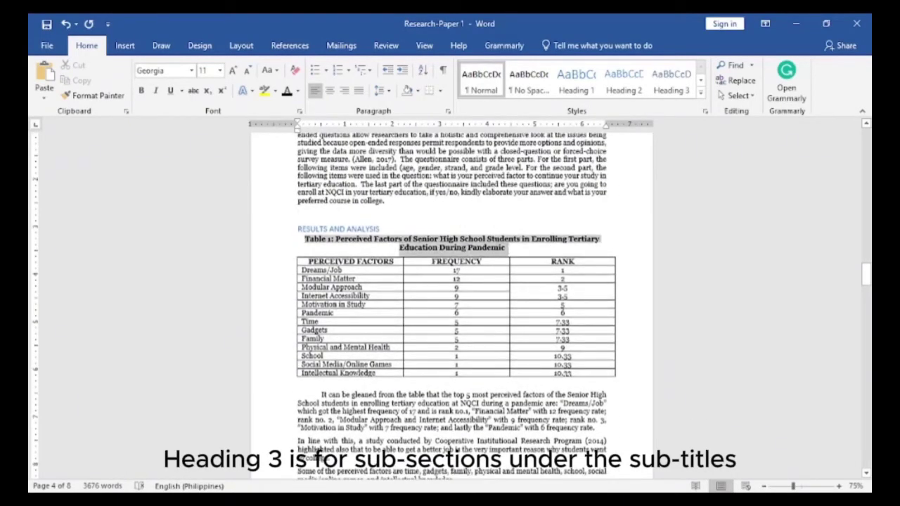
click(670, 92)
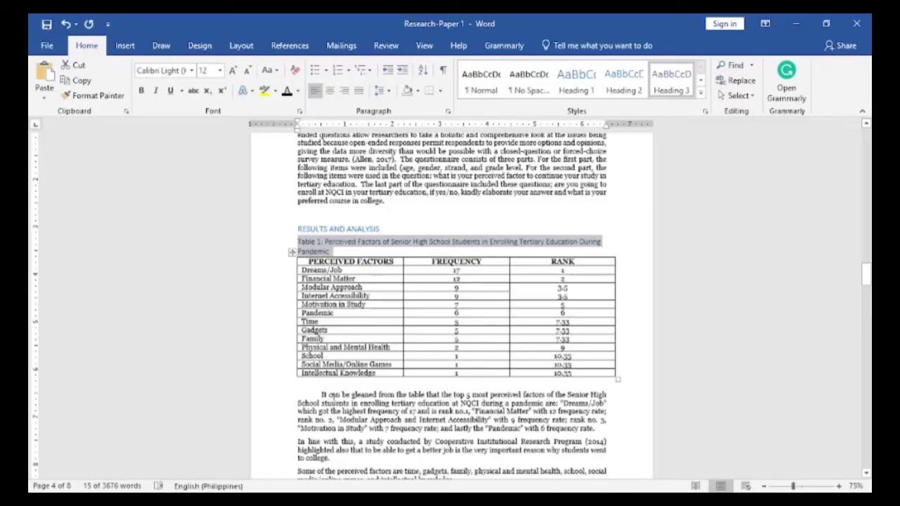
scroll(335, 396, down, 3)
drag(299, 411, 477, 420)
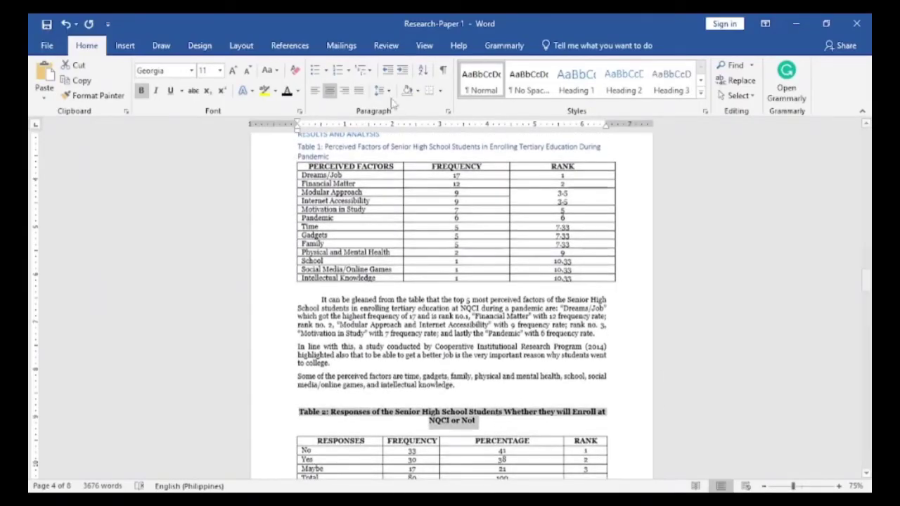
click(671, 81)
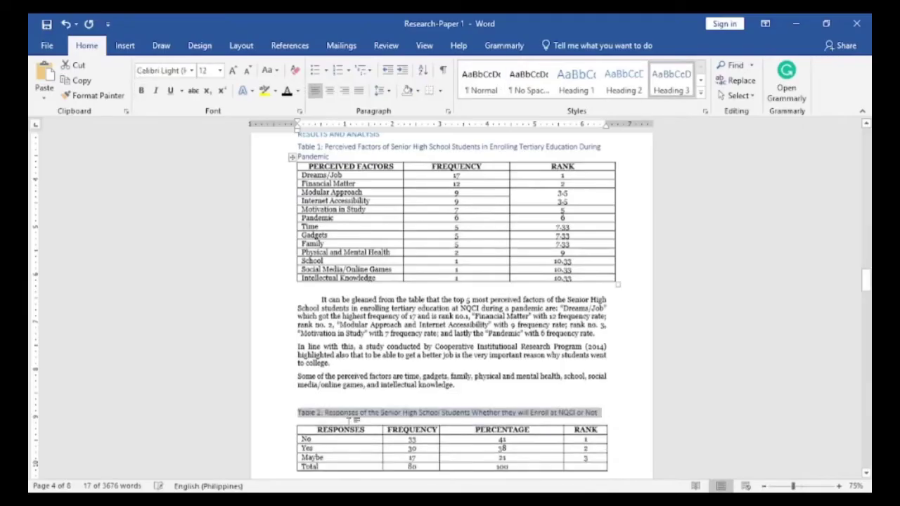
Apply Heading 3 to the Table 2.3 and Table 3 captions.
scroll(349, 422, down, 3)
scroll(349, 422, down, 2)
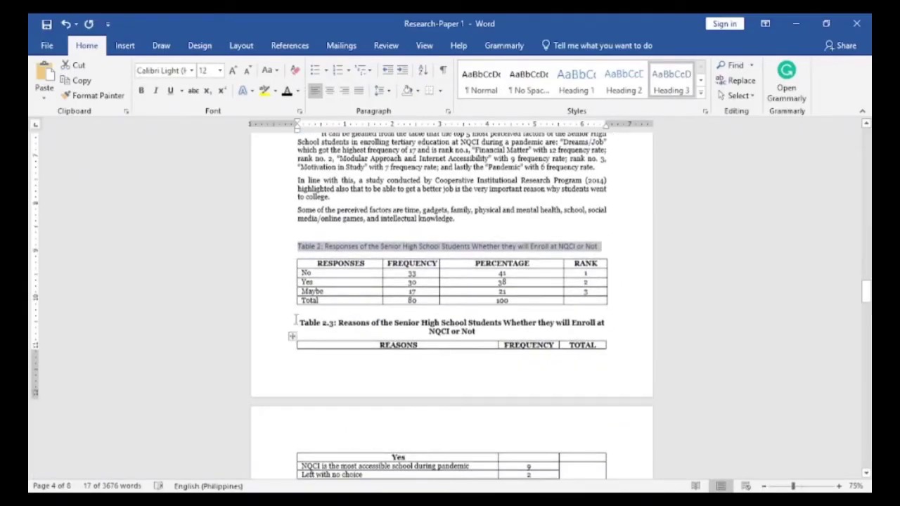
drag(300, 321, 478, 332)
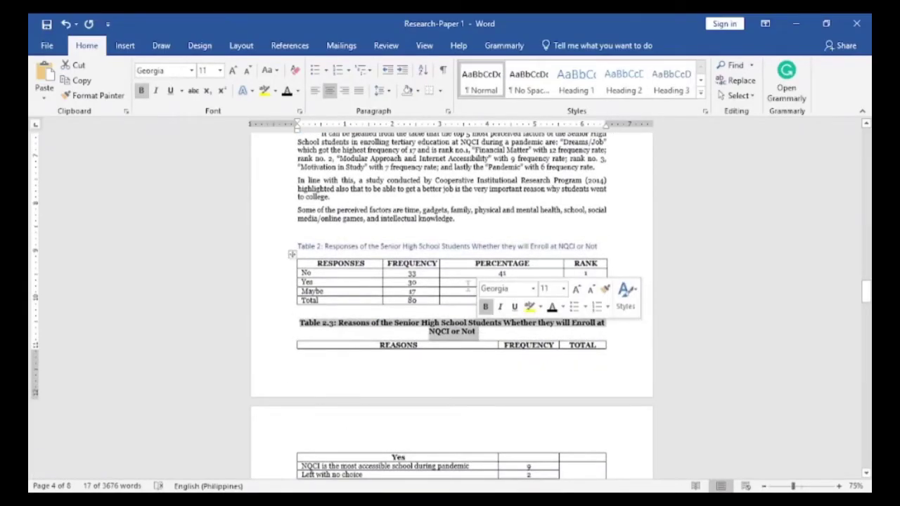
click(671, 81)
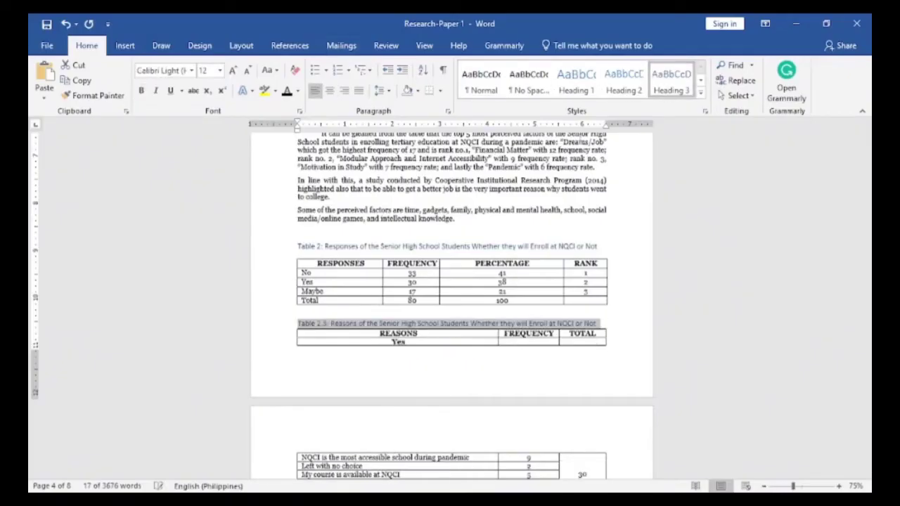
scroll(369, 441, down, 10)
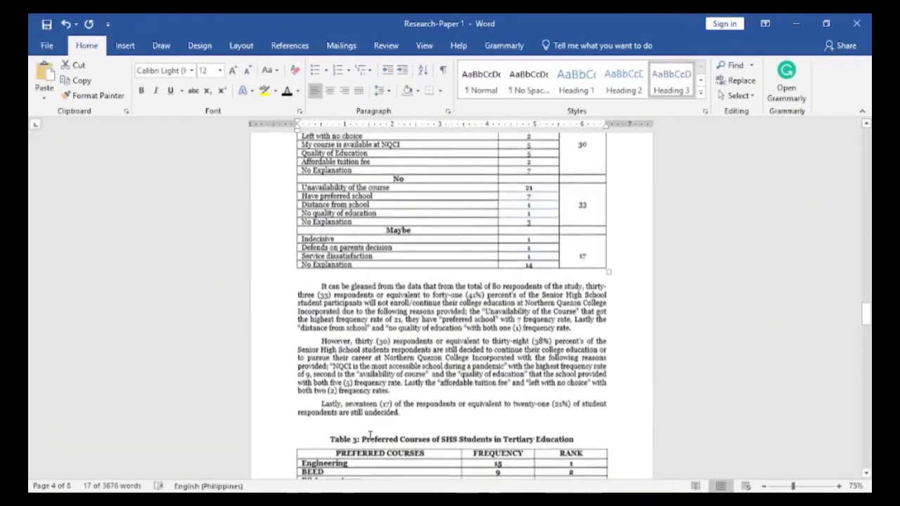
click(330, 365)
drag(330, 365, 575, 366)
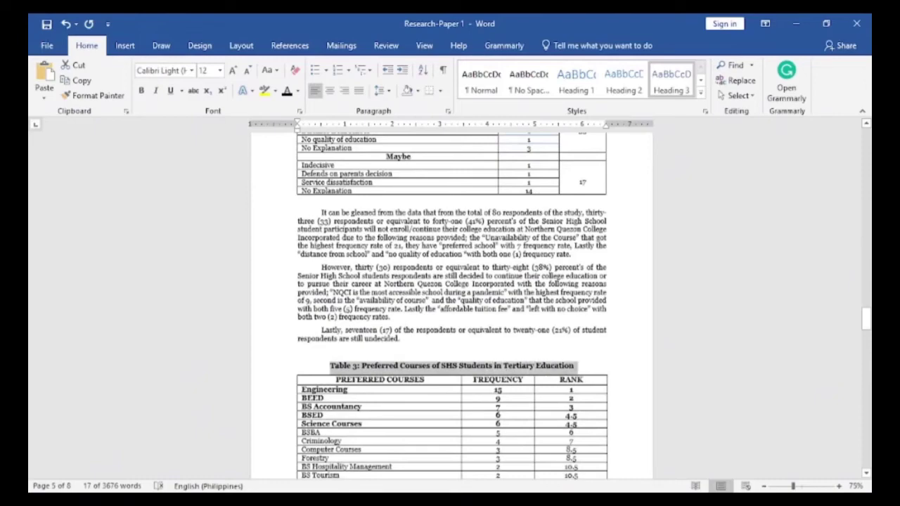
click(671, 81)
scroll(413, 423, down, 4)
scroll(413, 423, down, 3)
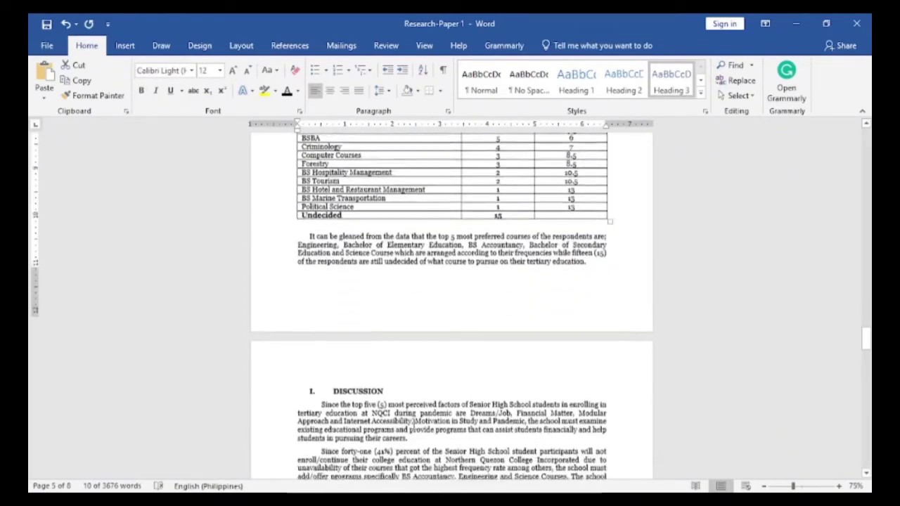
drag(395, 374, 312, 373)
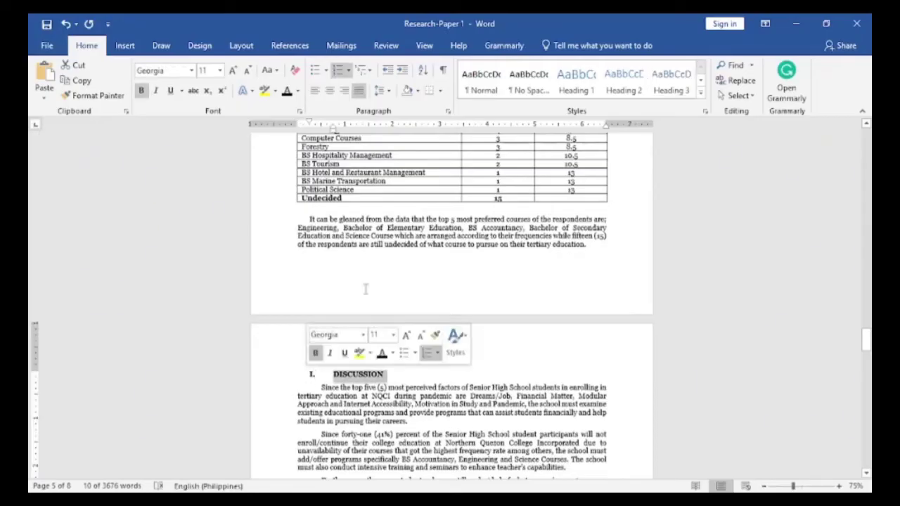
Style DISCUSSION and References: as Heading 2, then return to the document's first page.
click(617, 95)
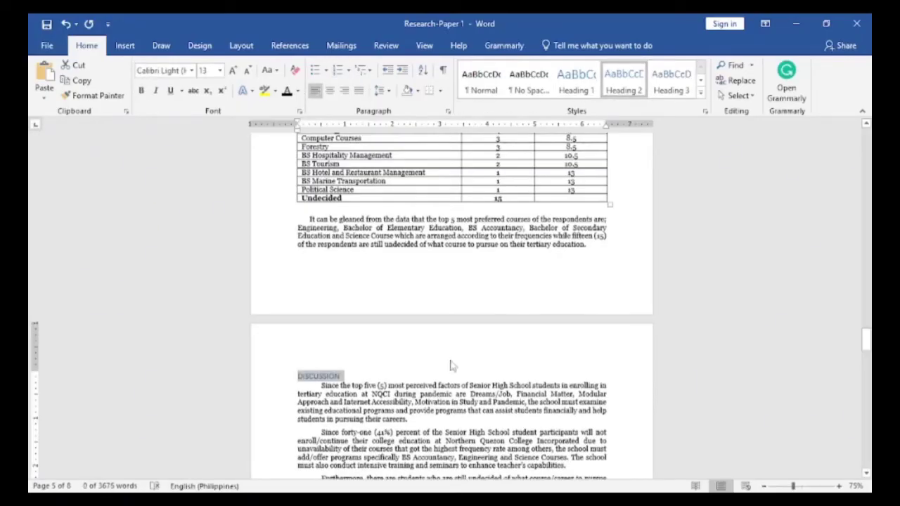
scroll(432, 403, down, 3)
scroll(433, 403, down, 5)
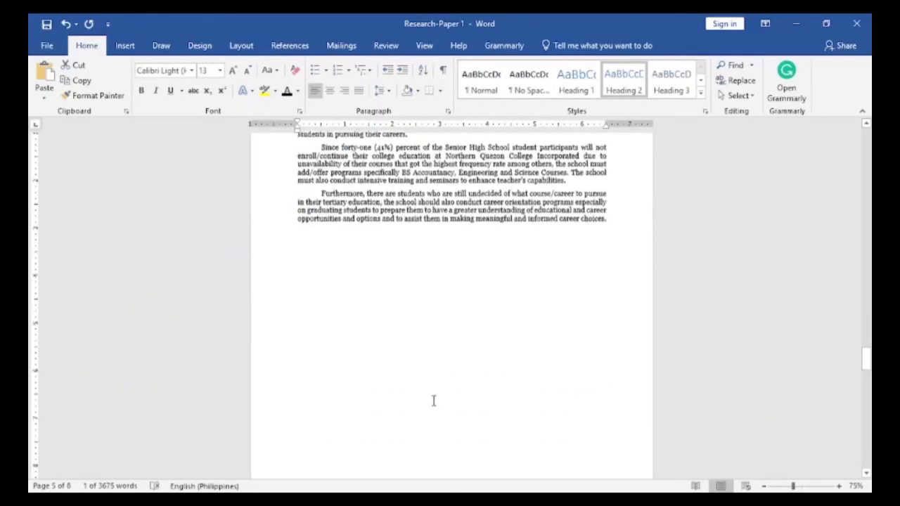
scroll(434, 401, down, 4)
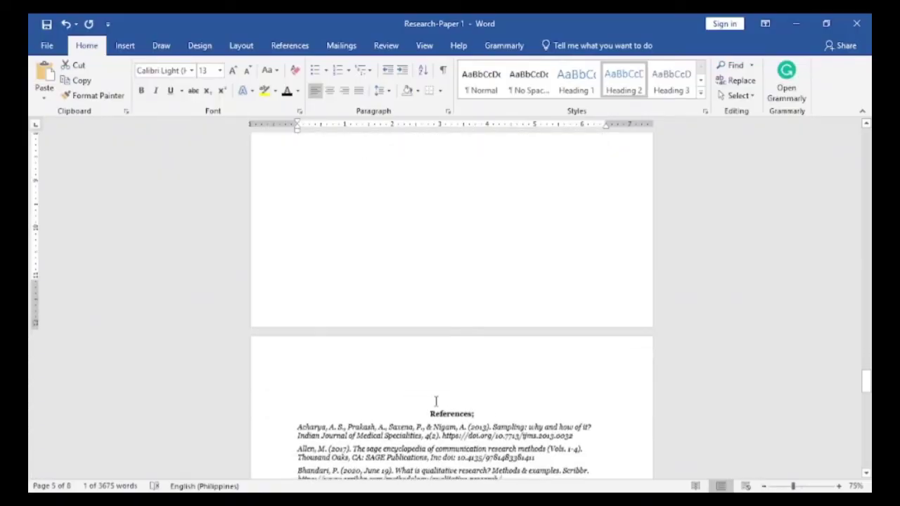
drag(492, 415, 427, 415)
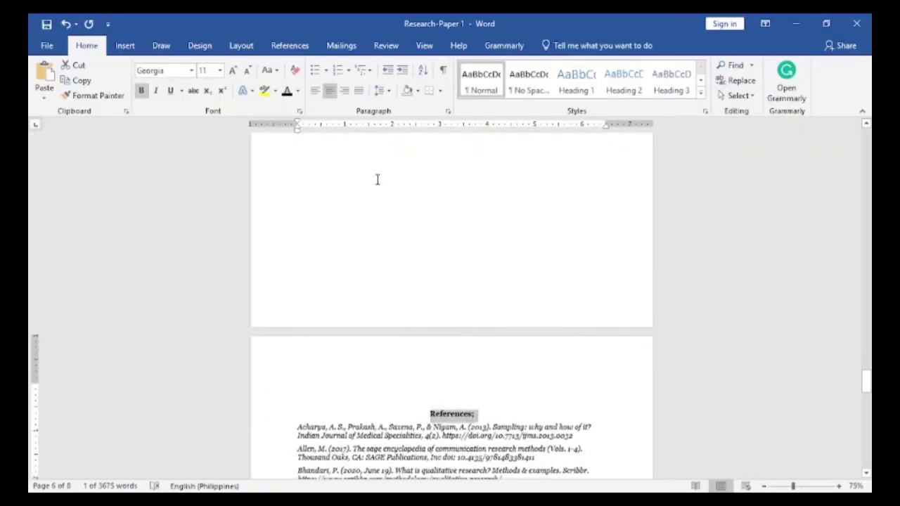
click(624, 79)
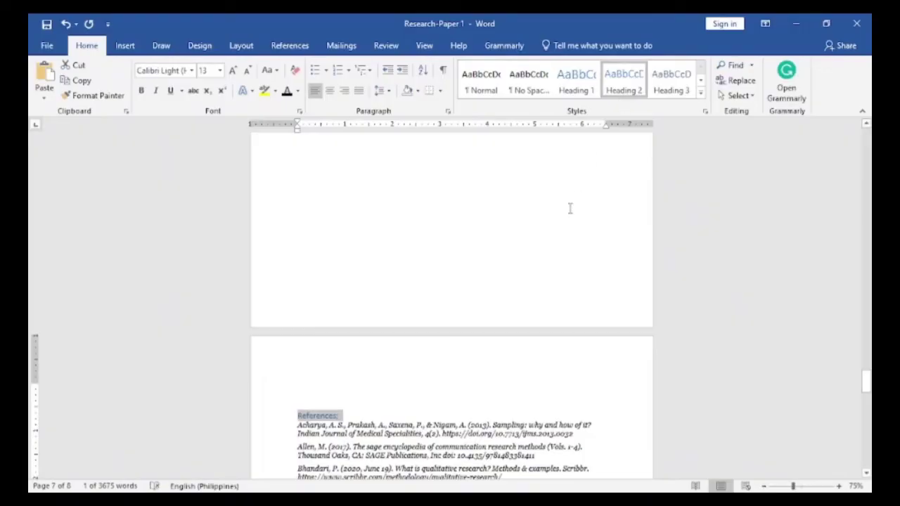
scroll(546, 382, up, 2)
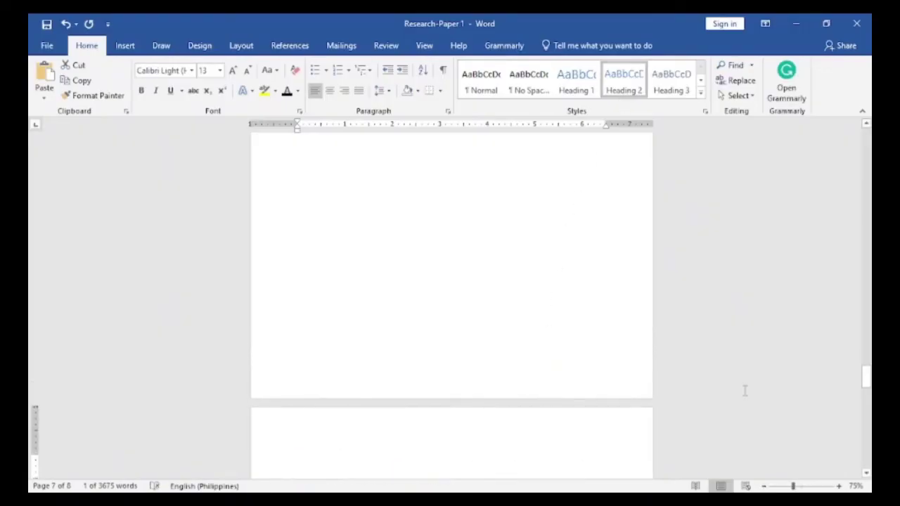
drag(868, 376, 869, 139)
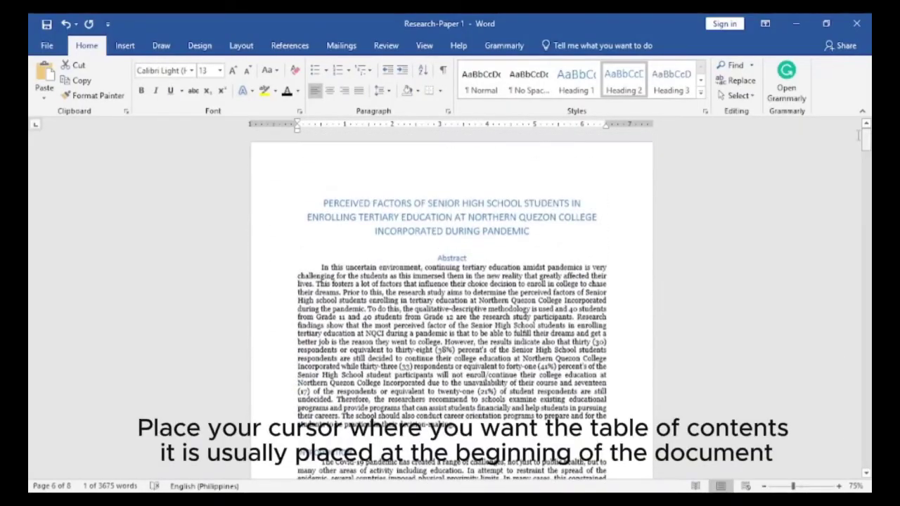
Insert an Automatic Table 1 table of contents before the paper's title.
click(324, 203)
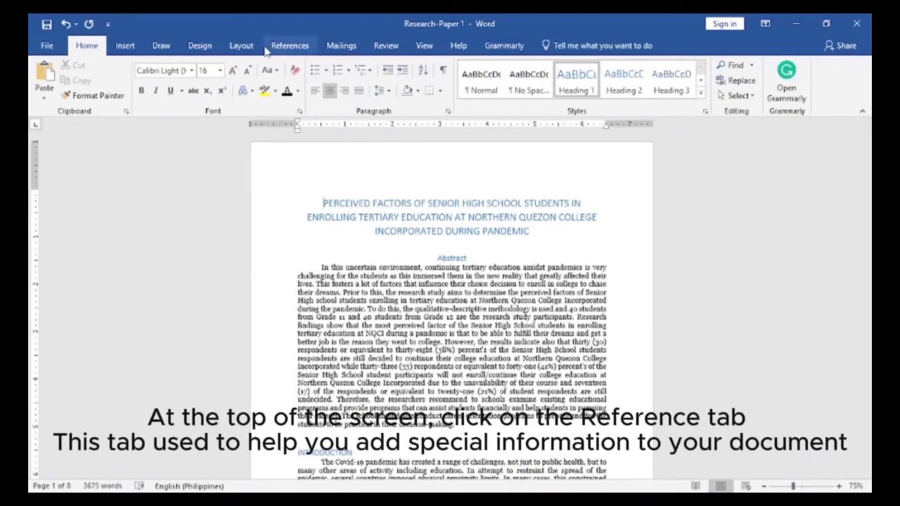
click(296, 52)
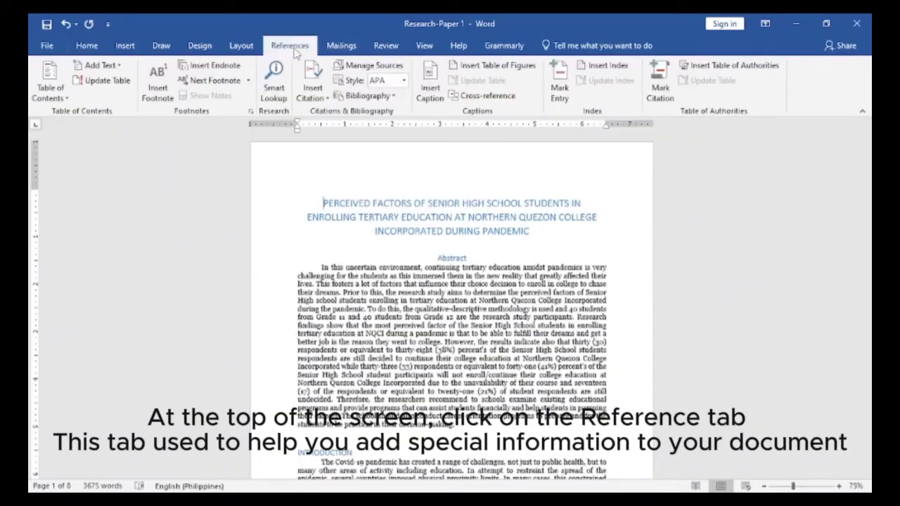
click(54, 99)
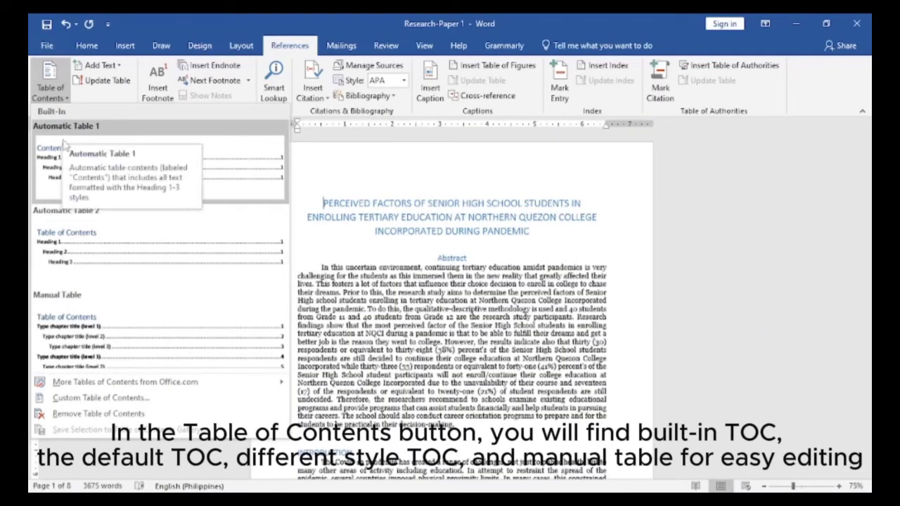
click(79, 232)
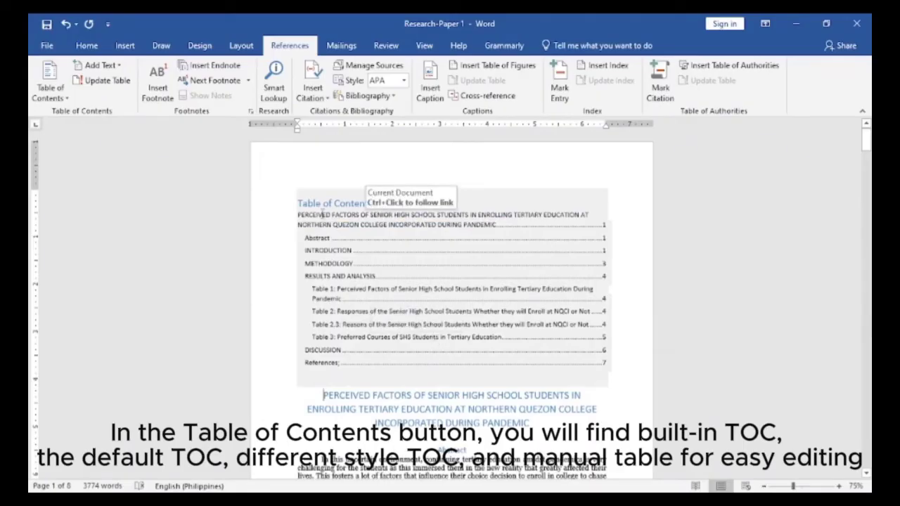
scroll(341, 383, down, 2)
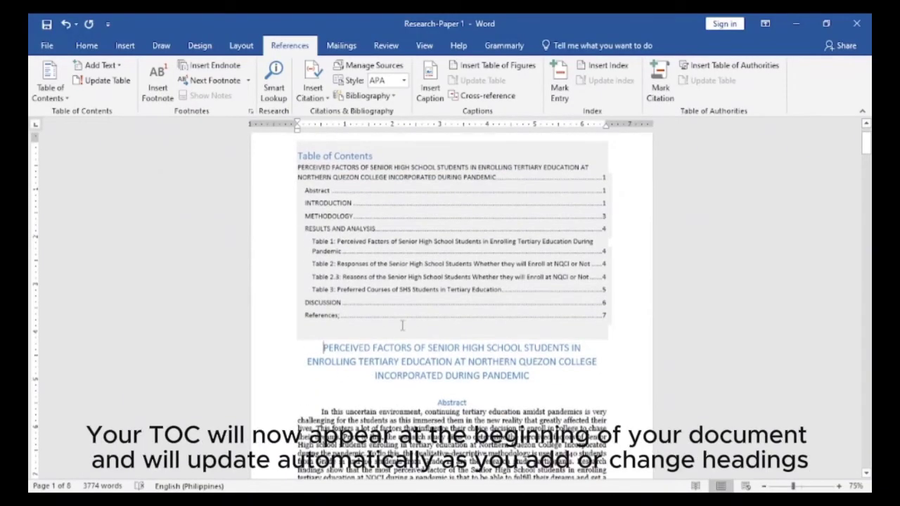
key(Return)
key(Return)
key(Return)
key(Return)
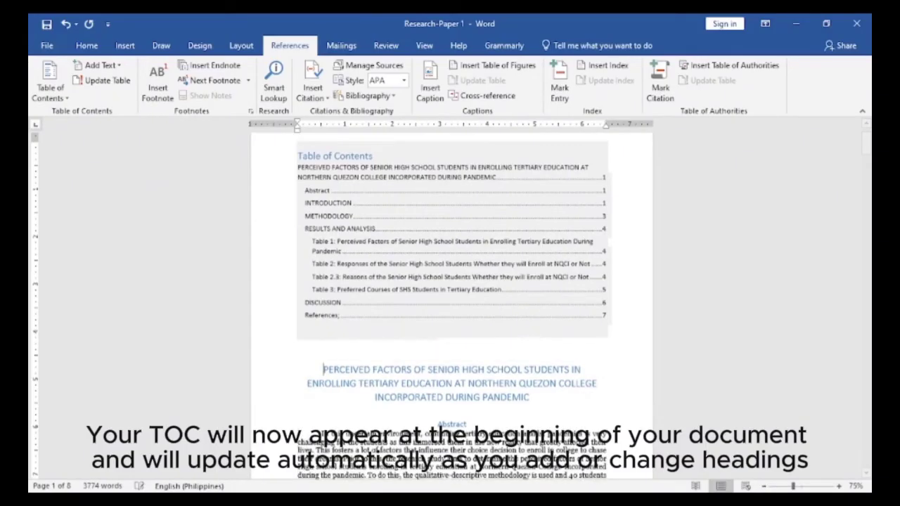
key(Return)
key(Return)
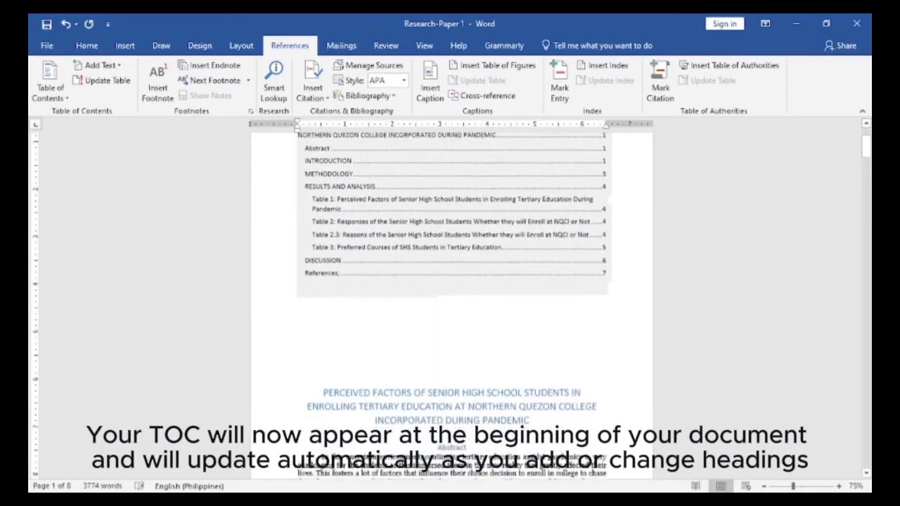
key(Return)
key(Return)
key(Return)
key(Return)
key(Return)
key(Return)
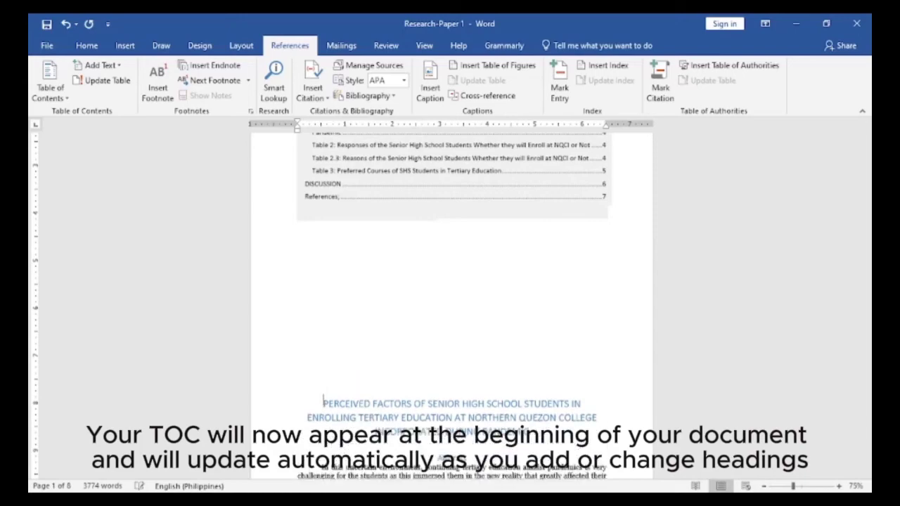
key(BackSpace)
key(BackSpace)
key(BackSpace)
key(BackSpace)
key(BackSpace)
key(BackSpace)
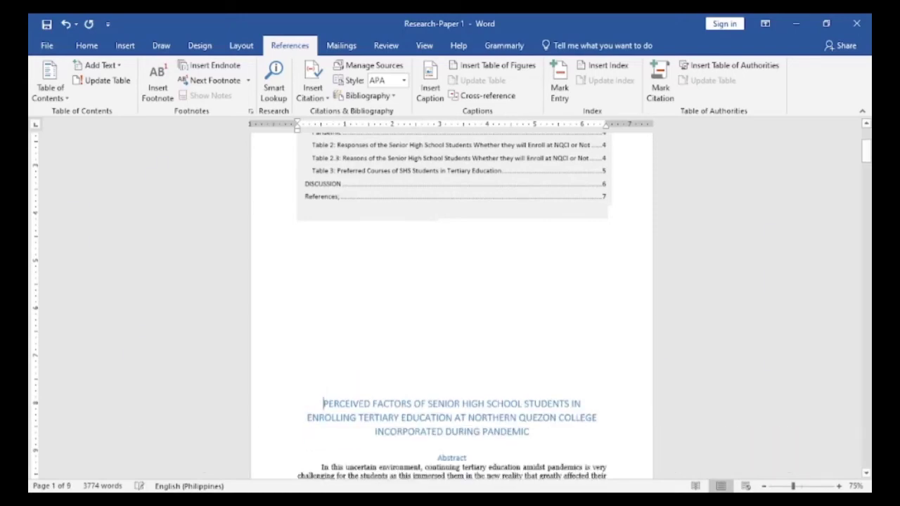
key(BackSpace)
key(BackSpace)
key(BackSpace)
key(BackSpace)
key(BackSpace)
key(BackSpace)
key(BackSpace)
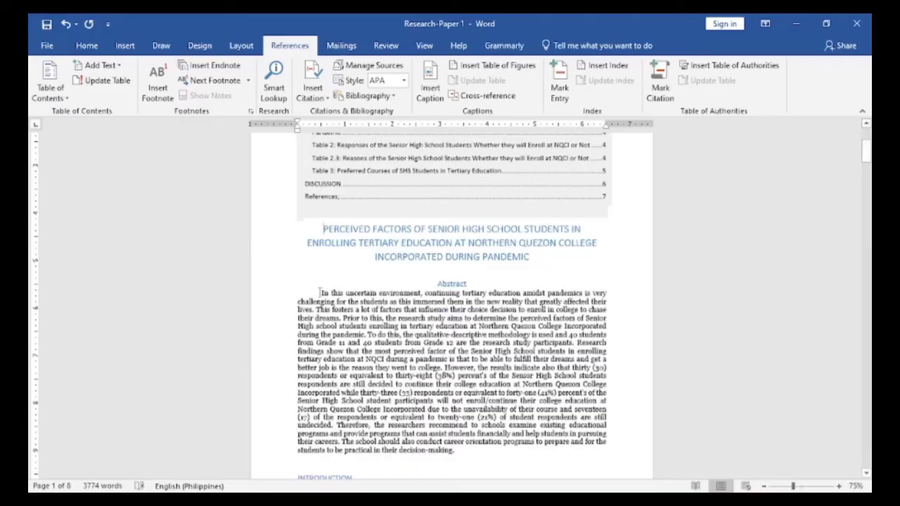
With formatting marks shown, insert a page break between the table of contents and the title.
click(125, 45)
click(240, 45)
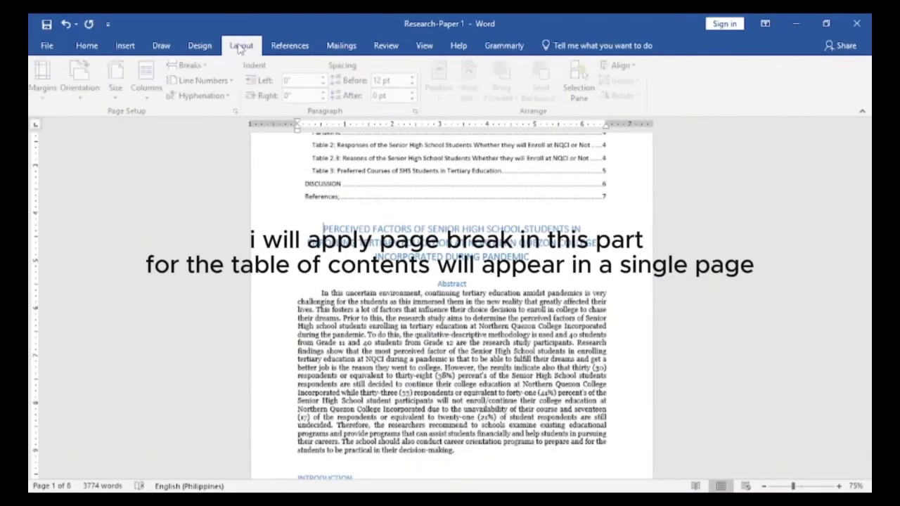
click(192, 65)
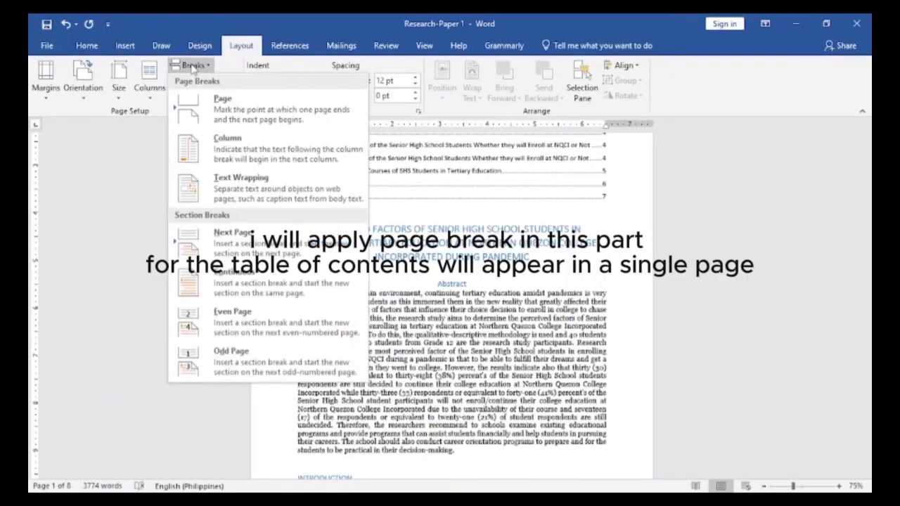
click(193, 66)
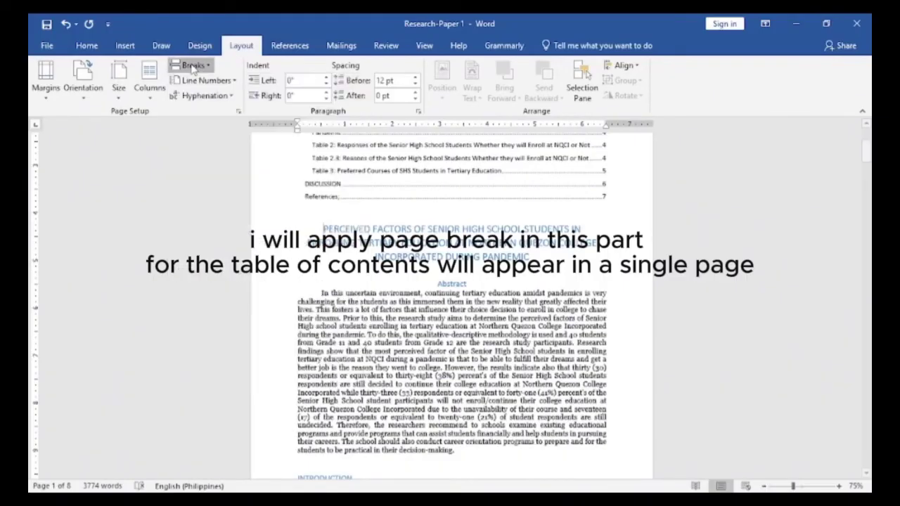
click(87, 46)
click(443, 71)
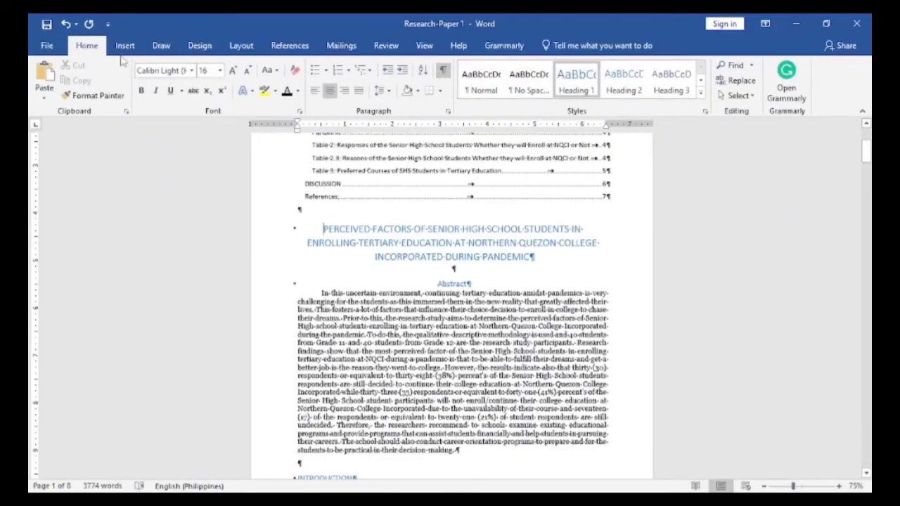
click(241, 47)
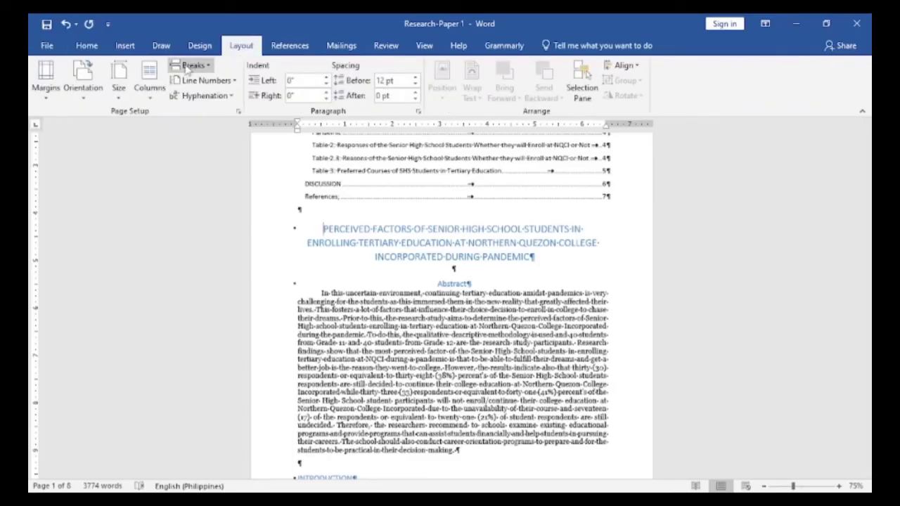
click(191, 66)
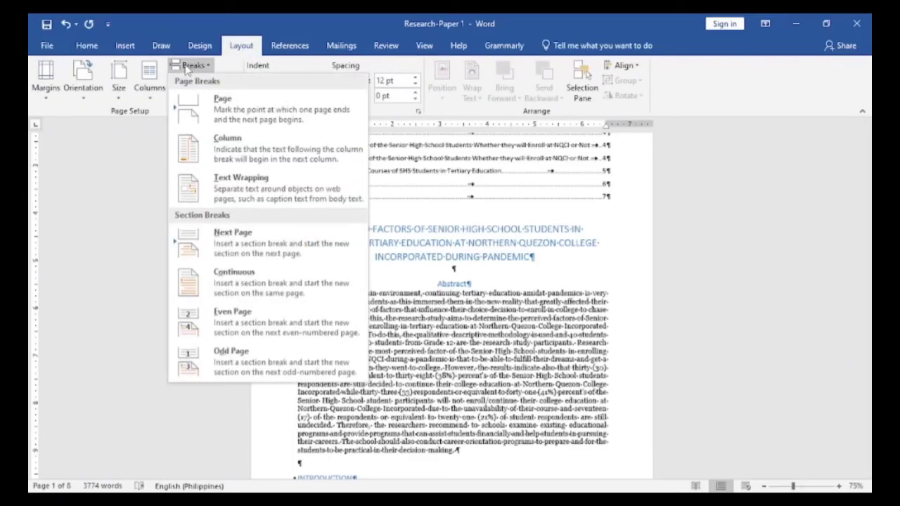
click(215, 111)
scroll(452, 363, up, 5)
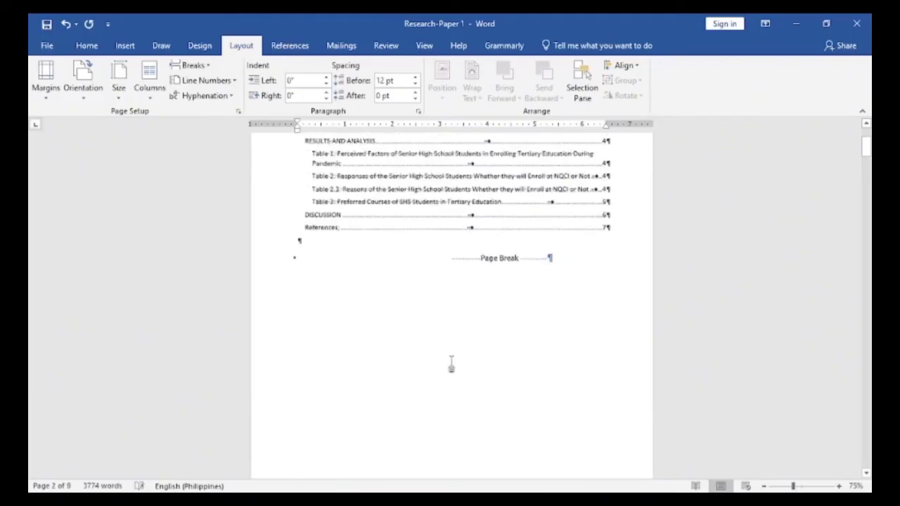
Hide formatting marks and zoom out to 62% to see both pages side by side.
click(84, 45)
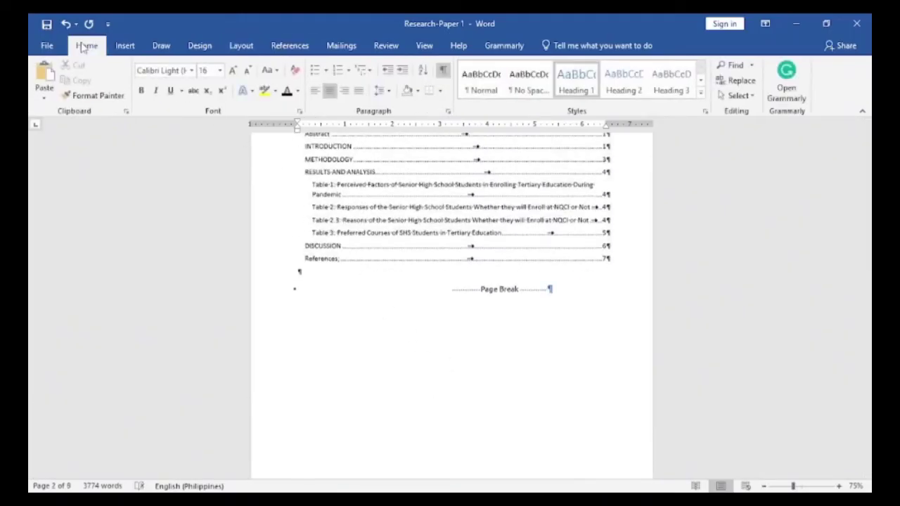
click(442, 71)
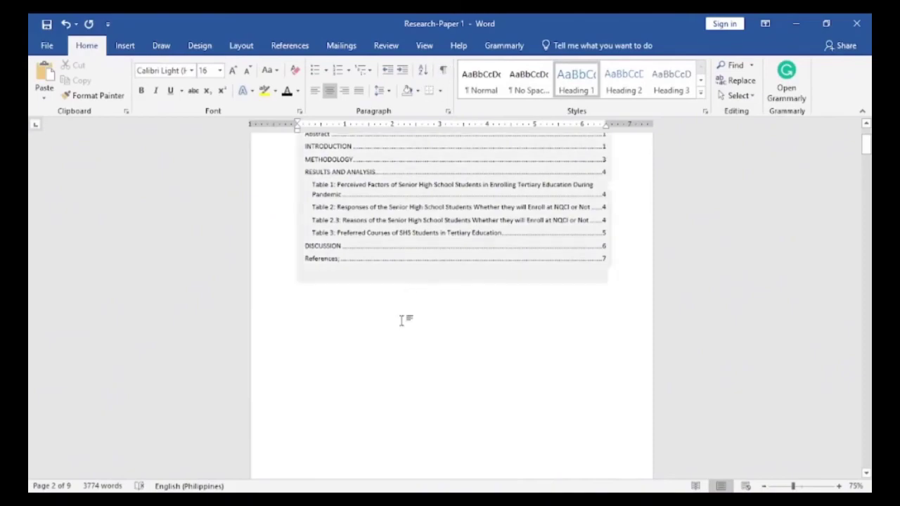
scroll(398, 340, up, 1)
scroll(398, 341, down, 1)
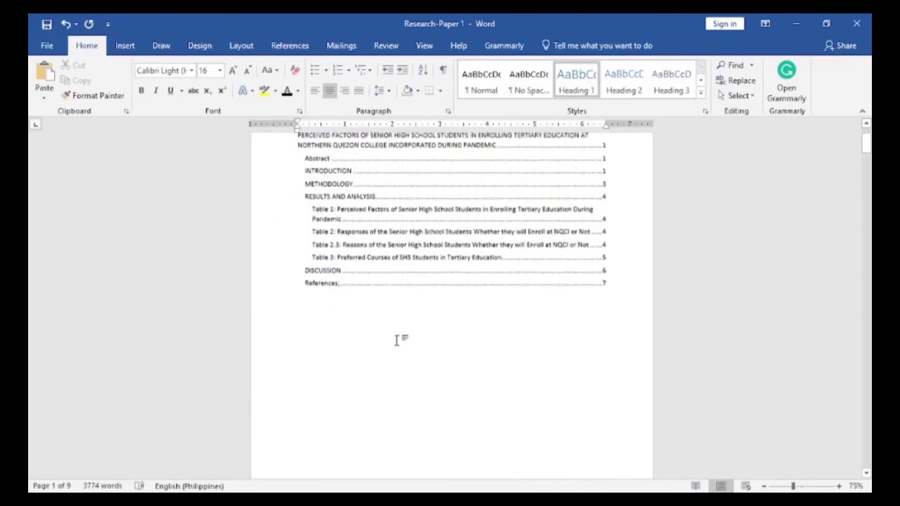
scroll(397, 340, down, 4)
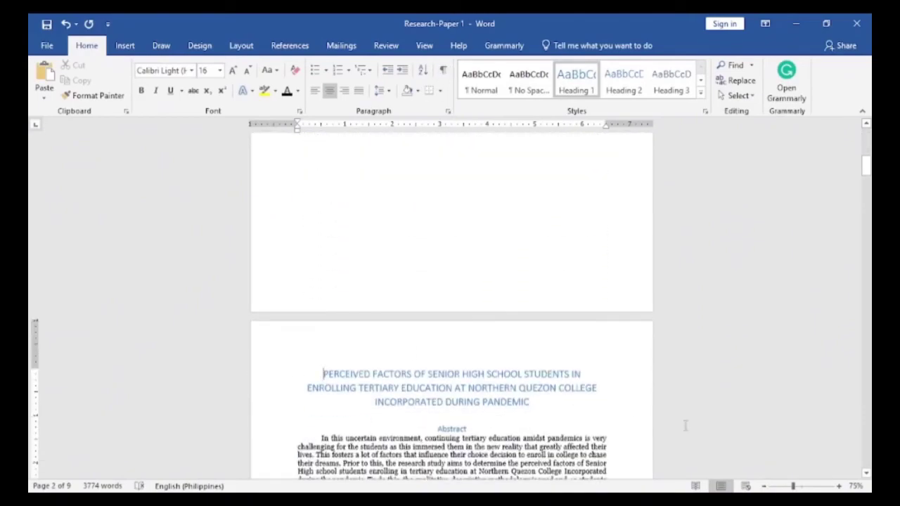
drag(794, 487, 786, 488)
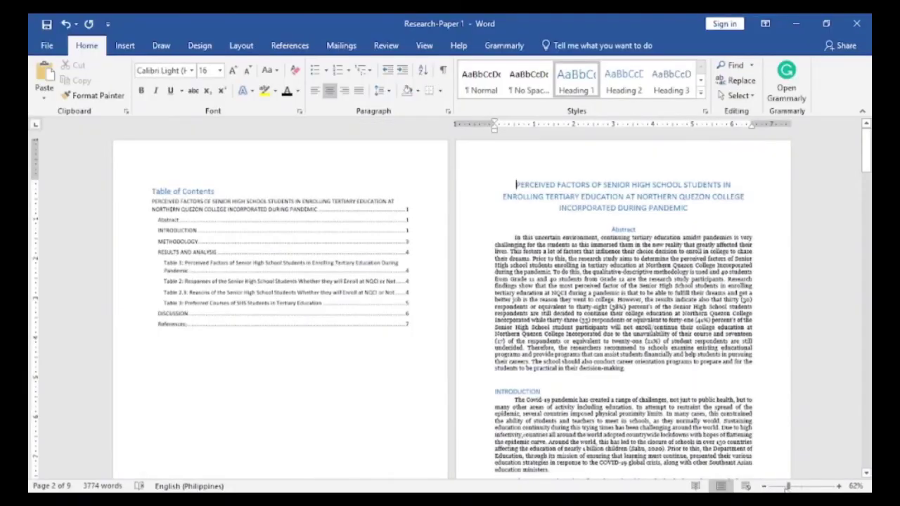